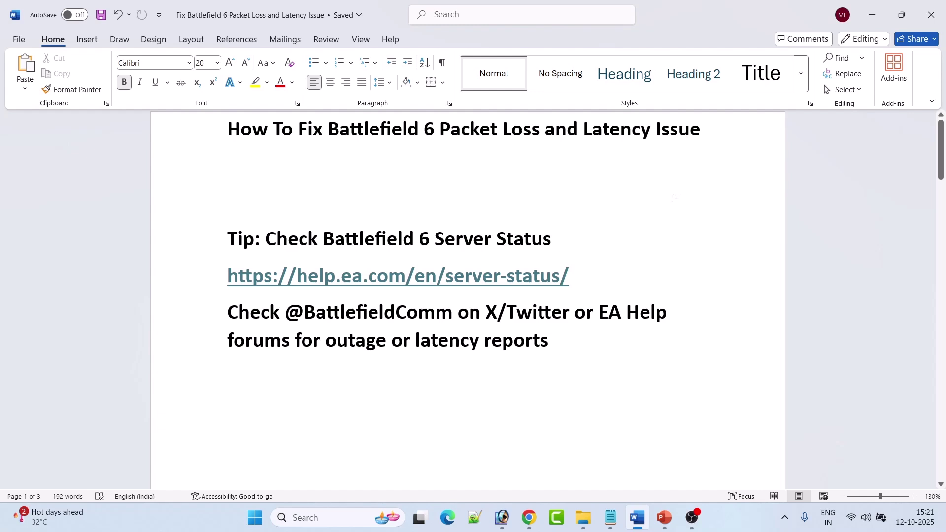
# Step: Select the help.ea.com server-status link in the Word guide and open it in Chrome
pyautogui.moveTo(266, 240); pyautogui.dragTo(552, 239)
pyautogui.click(670, 294)
pyautogui.moveTo(569, 275); pyautogui.dragTo(218, 279)
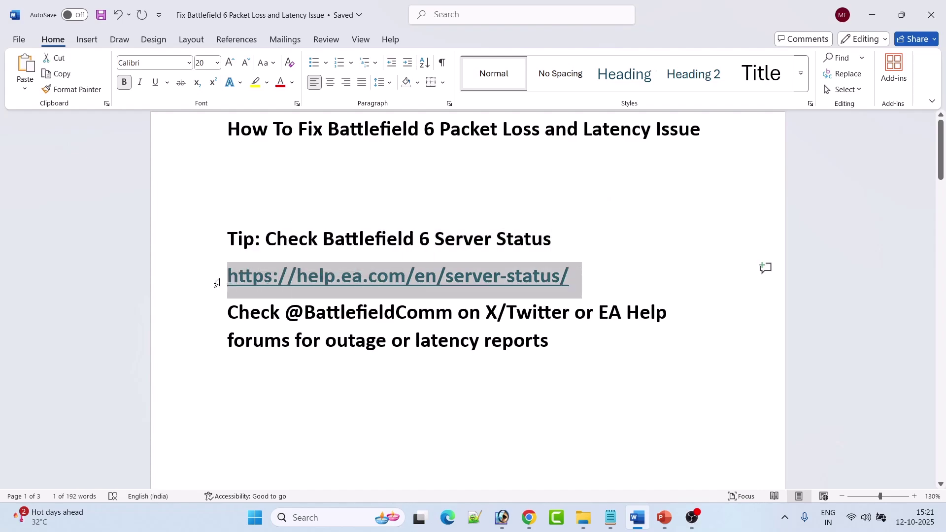
pyautogui.keyDown('ctrl'); pyautogui.click(230, 277); pyautogui.keyUp('ctrl')
pyautogui.scroll(-3, 756, 293)
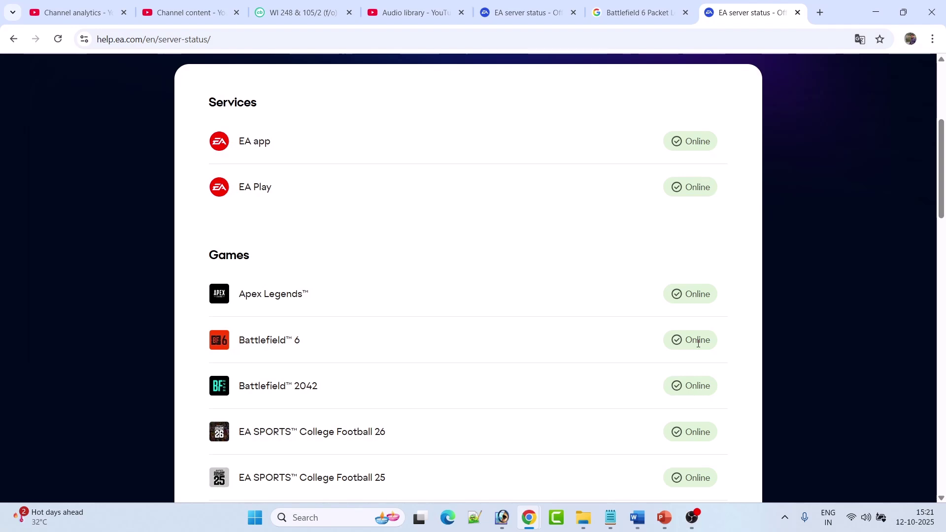
# Step: Return from the EA server status page to the Word guide
pyautogui.hotkey('alt', 'Tab')
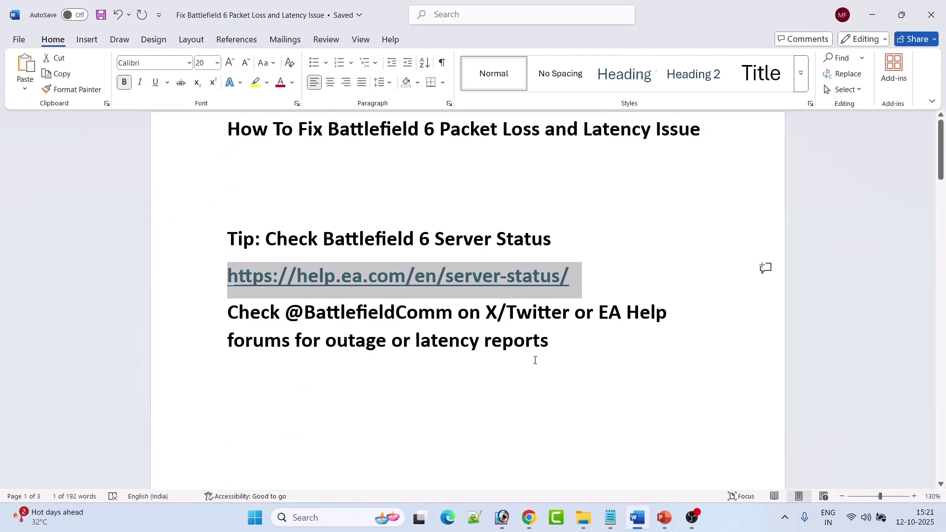
# Step: Highlight the Fix 1 wired Ethernet connection heading and its paragraph
pyautogui.click(534, 359)
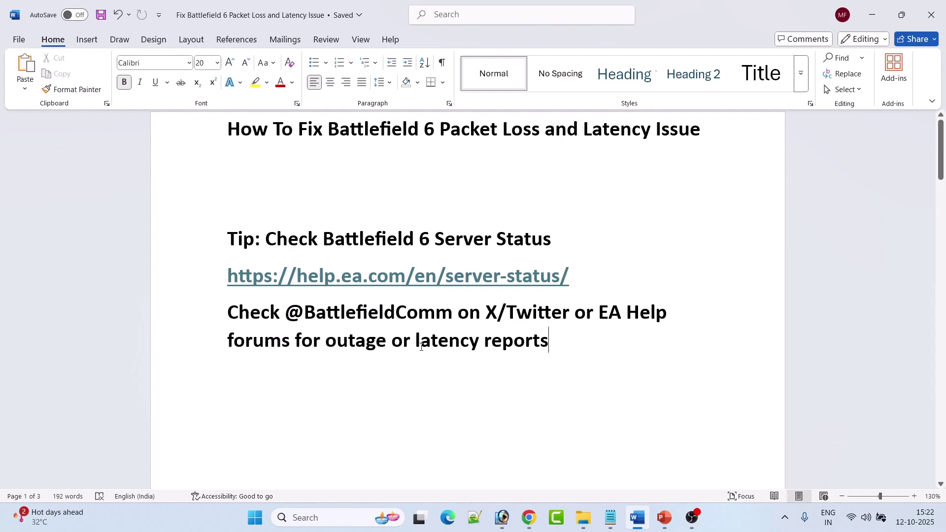
pyautogui.scroll(-2, 558, 346)
pyautogui.scroll(-1, 558, 347)
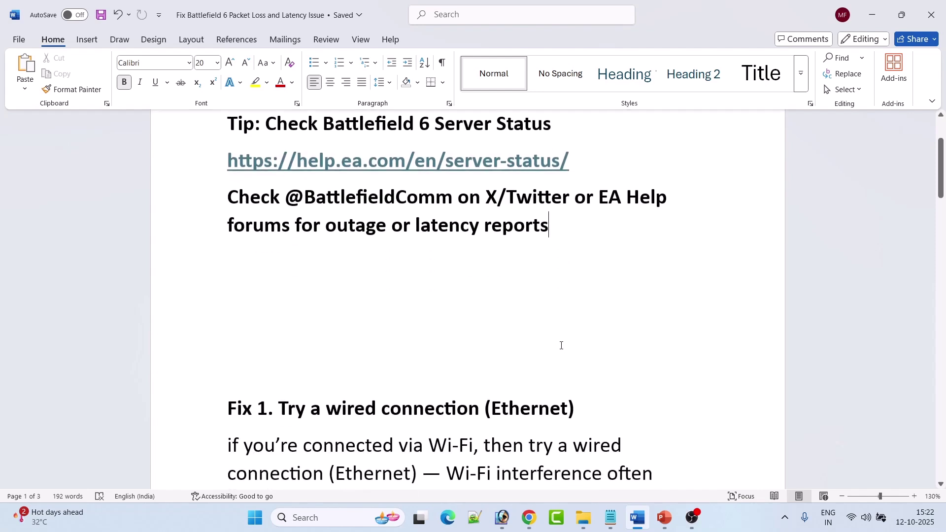
pyautogui.scroll(-2, 560, 346)
pyautogui.scroll(-1, 560, 345)
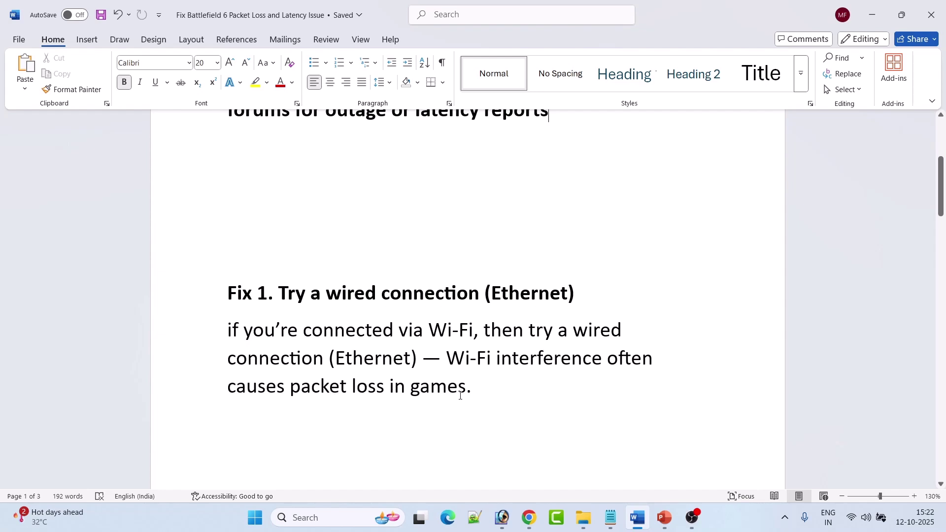
pyautogui.moveTo(473, 386); pyautogui.dragTo(227, 294)
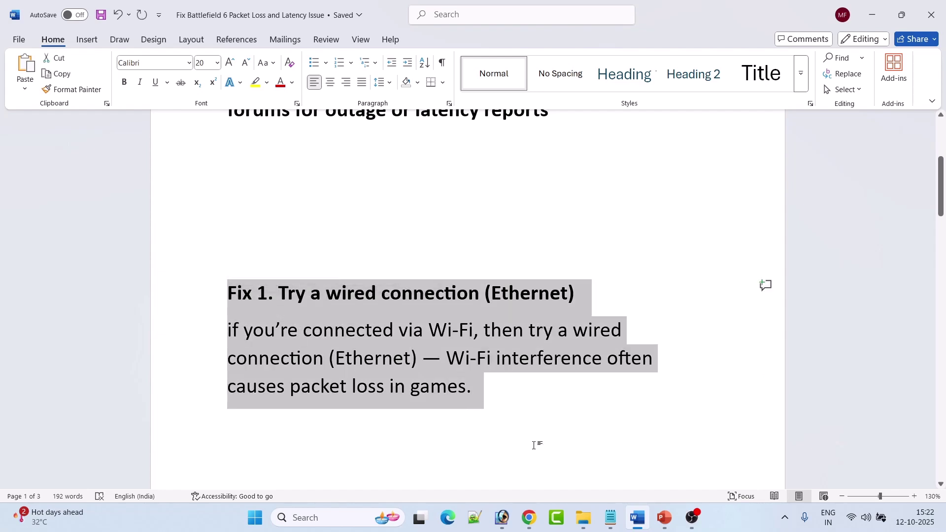
# Step: Clear the Fix 1 selection and read through the Fix 2 server-location section and Workaround
pyautogui.click(548, 407)
pyautogui.scroll(-5, 549, 408)
pyautogui.scroll(-2, 532, 399)
pyautogui.scroll(-1, 520, 391)
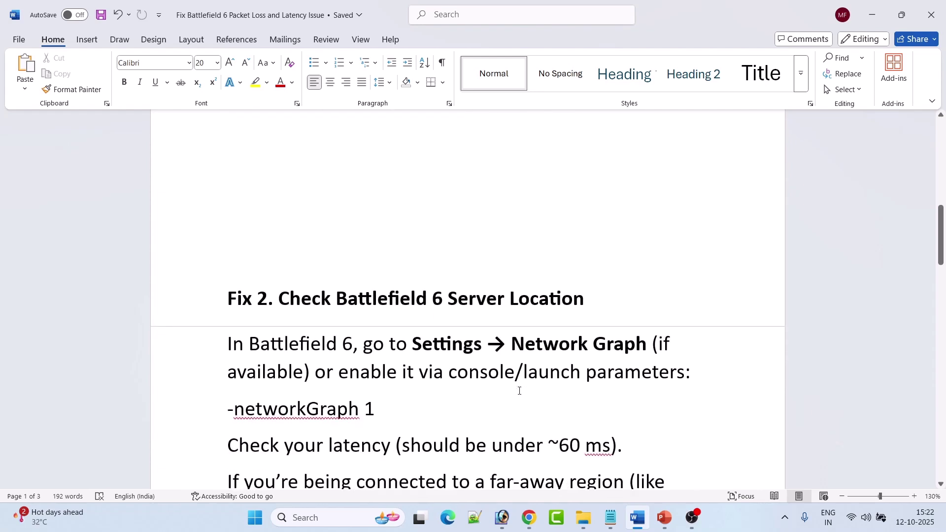
pyautogui.scroll(-1, 520, 390)
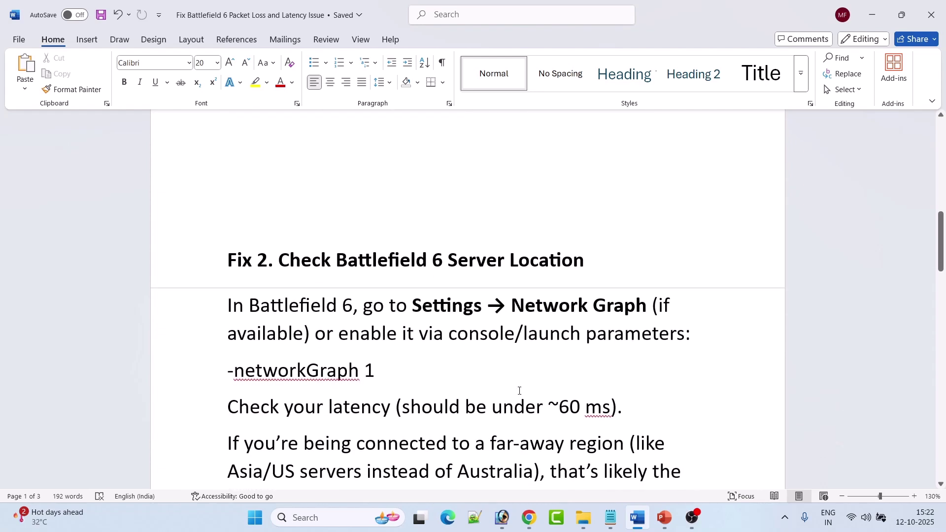
pyautogui.scroll(-1, 518, 390)
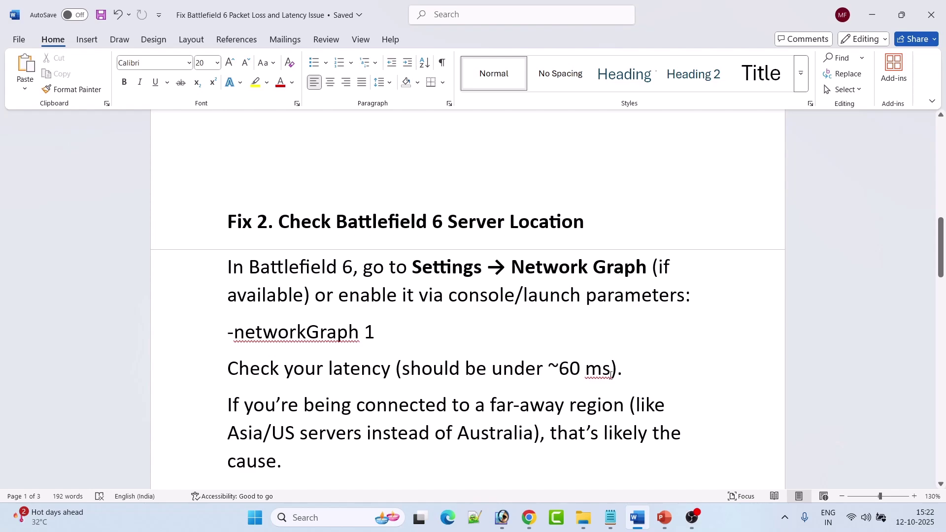
pyautogui.scroll(-1, 362, 376)
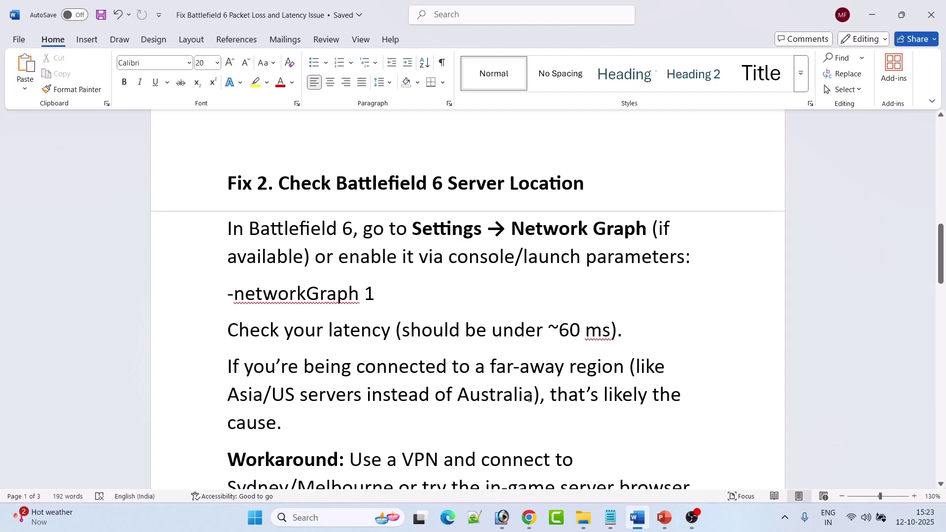
pyautogui.scroll(-1, 429, 406)
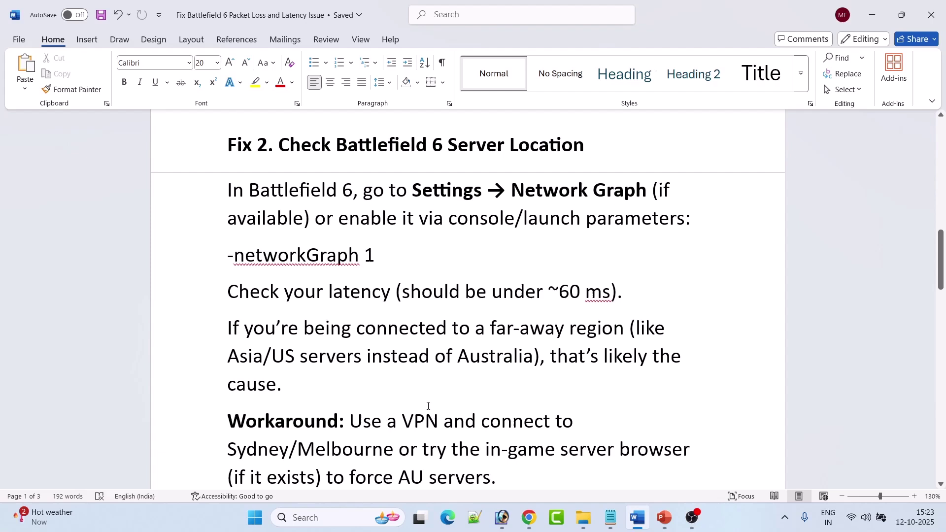
pyautogui.scroll(-1, 427, 407)
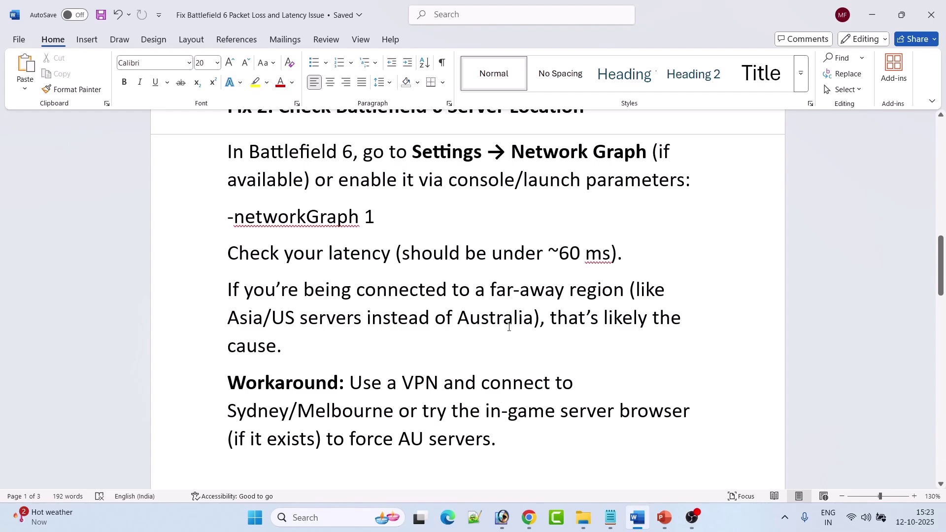
pyautogui.scroll(-3, 642, 338)
pyautogui.scroll(-2, 643, 338)
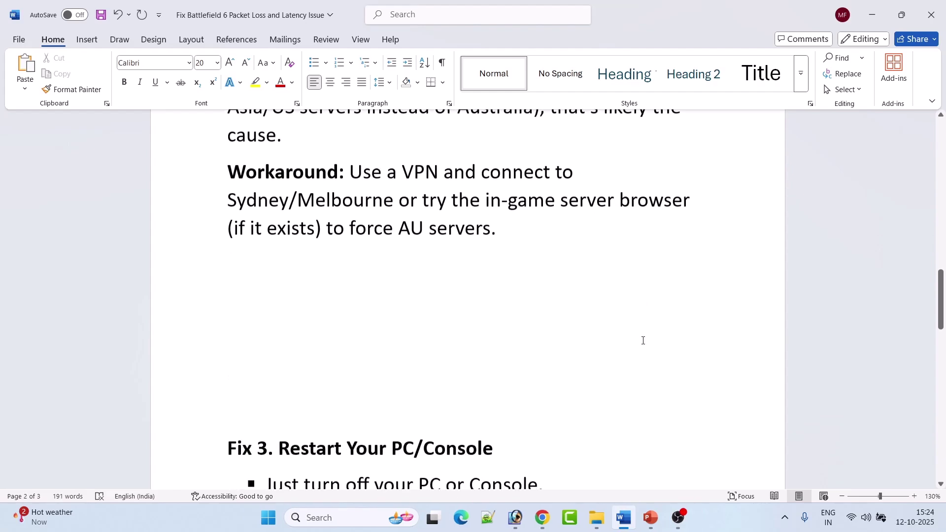
pyautogui.scroll(-1, 642, 337)
pyautogui.scroll(-2, 642, 340)
pyautogui.scroll(-1, 642, 340)
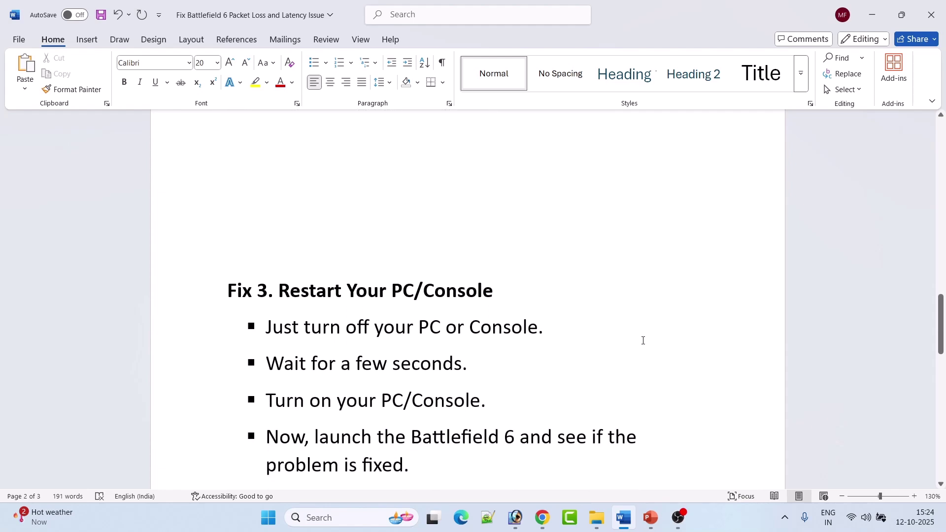
pyautogui.scroll(-1, 639, 333)
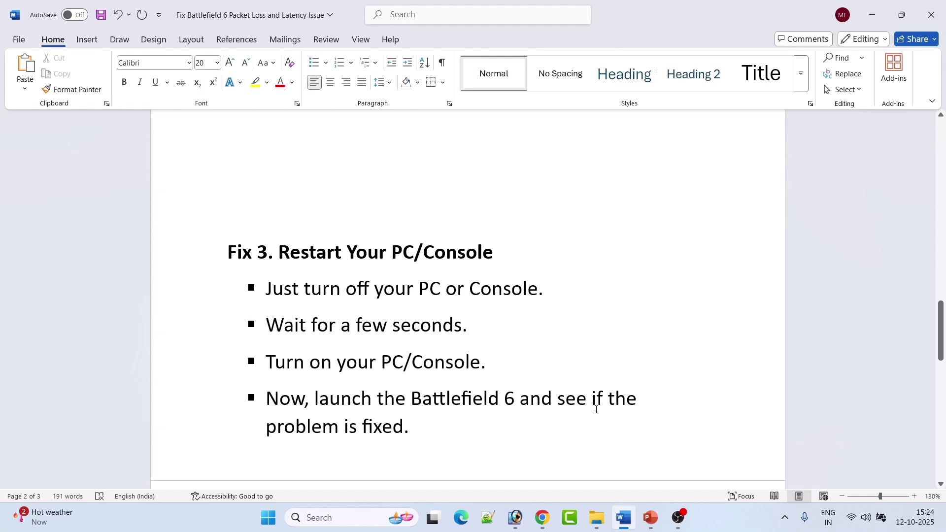
pyautogui.scroll(-5, 516, 399)
# Step: Place the cursor on the Fix 4 Flush DNS and network adapter reset heading
pyautogui.click(225, 326)
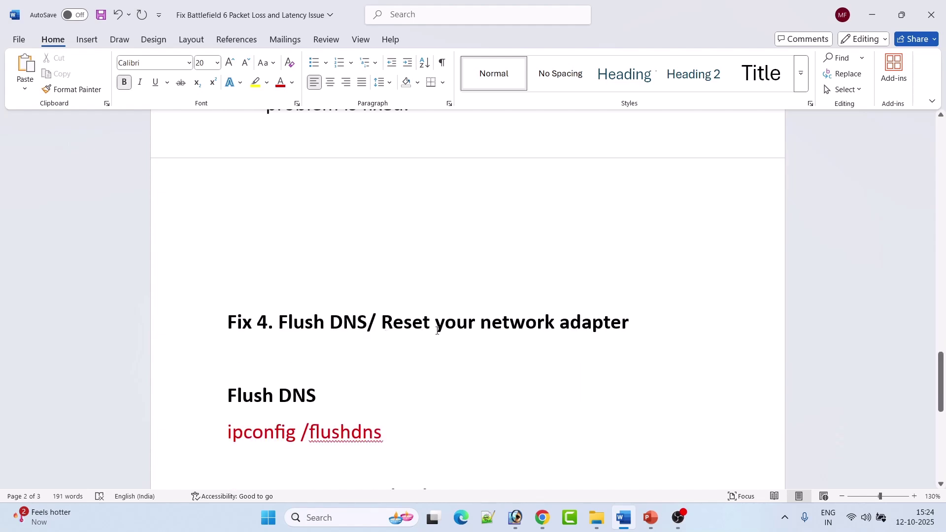
pyautogui.scroll(-3, 613, 321)
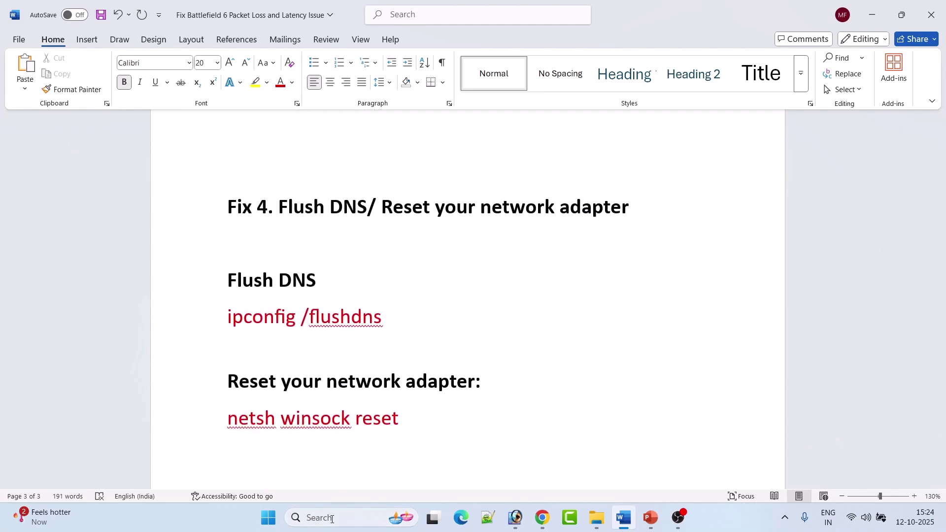
# Step: Launch Command Prompt as administrator and run ipconfig /flushdns
pyautogui.click(314, 518)
pyautogui.write('cmd')
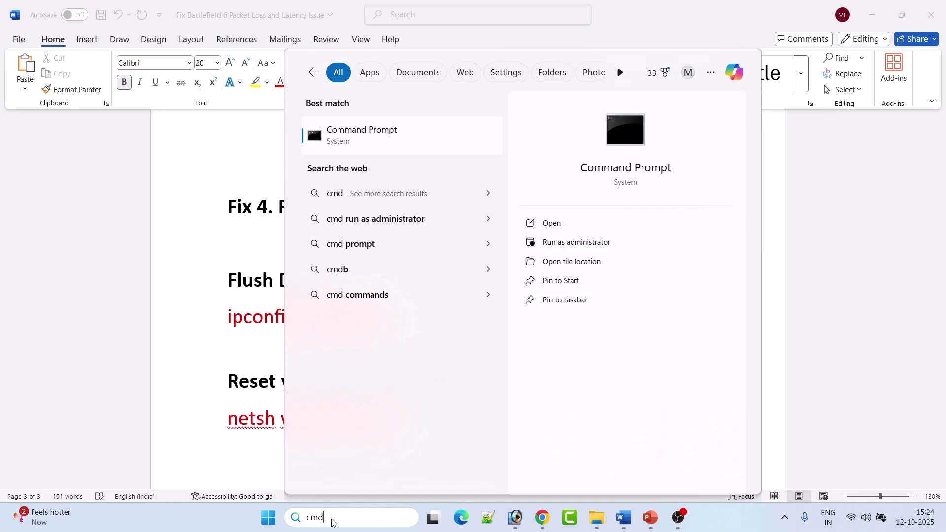
pyautogui.click(609, 245)
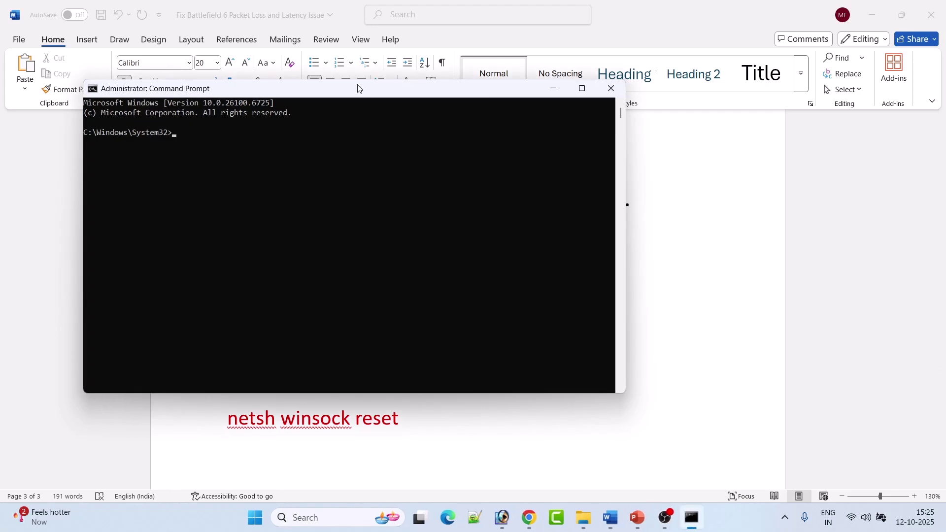
pyautogui.moveTo(359, 89); pyautogui.dragTo(544, 108)
pyautogui.click(243, 327)
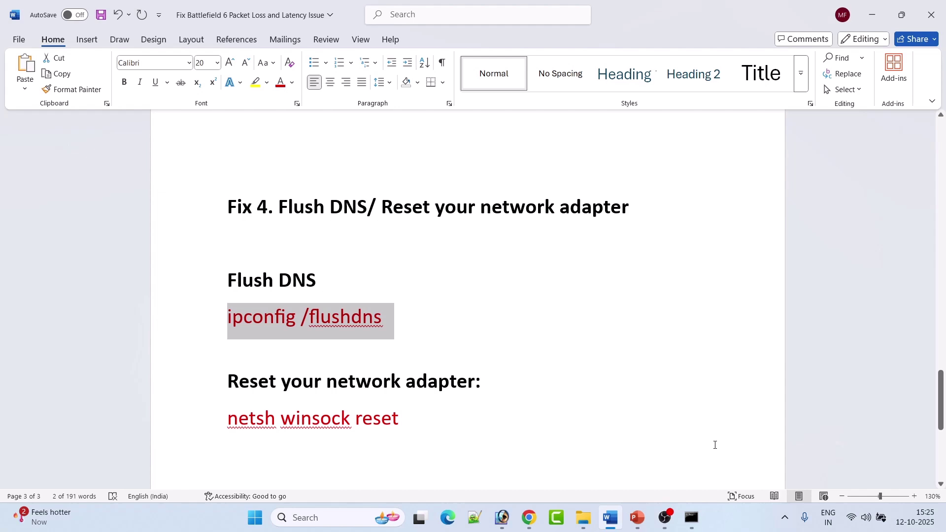
pyautogui.click(691, 517)
pyautogui.write('ipconfig /flushdns')
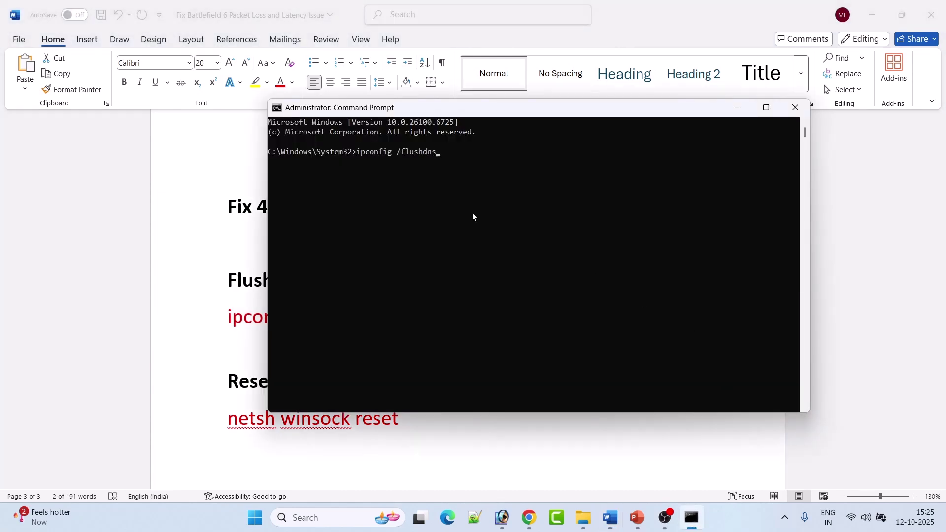
pyautogui.press('Return')
# Step: Copy 'netsh winsock reset' from the Word guide and run it in Command Prompt
pyautogui.hotkey('alt', 'Tab')
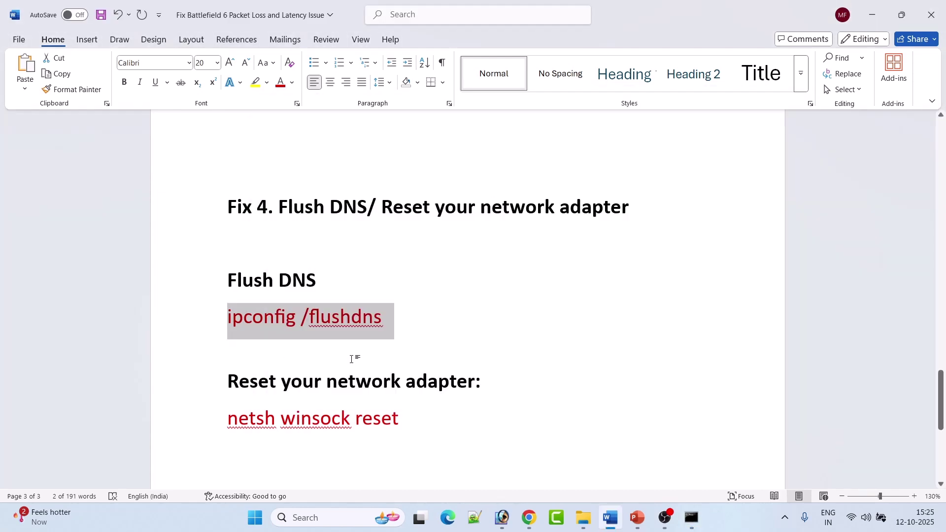
pyautogui.scroll(-1, 353, 363)
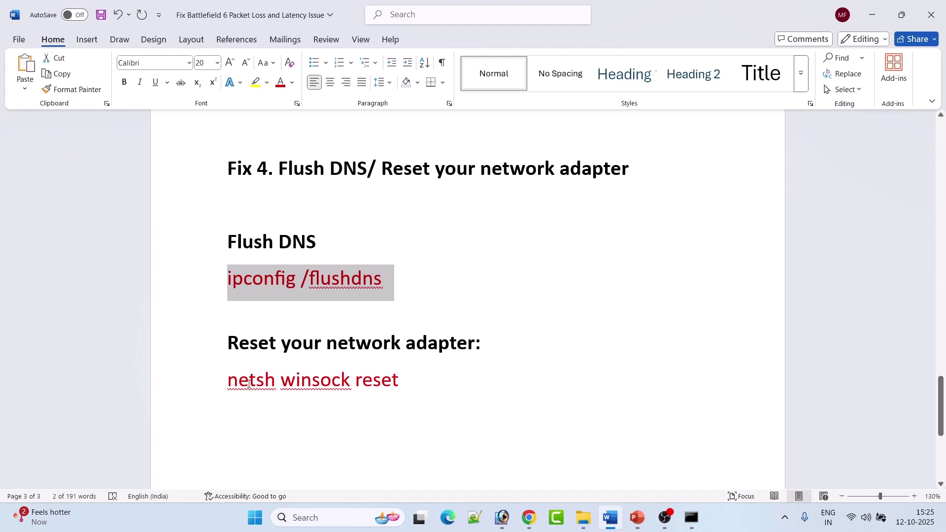
pyautogui.moveTo(228, 381); pyautogui.dragTo(412, 384)
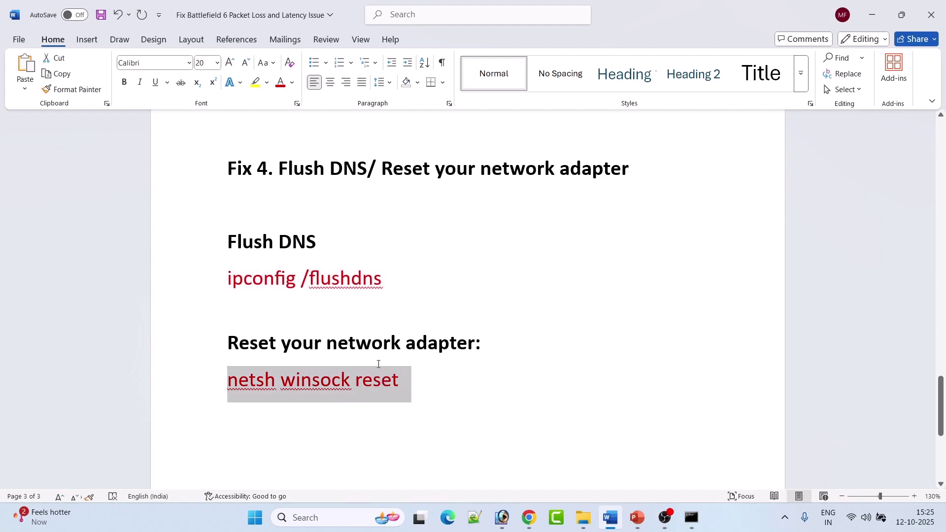
pyautogui.hotkey('ctrl', 'c')
pyautogui.hotkey('alt', 'Tab')
pyautogui.rightClick(422, 232)
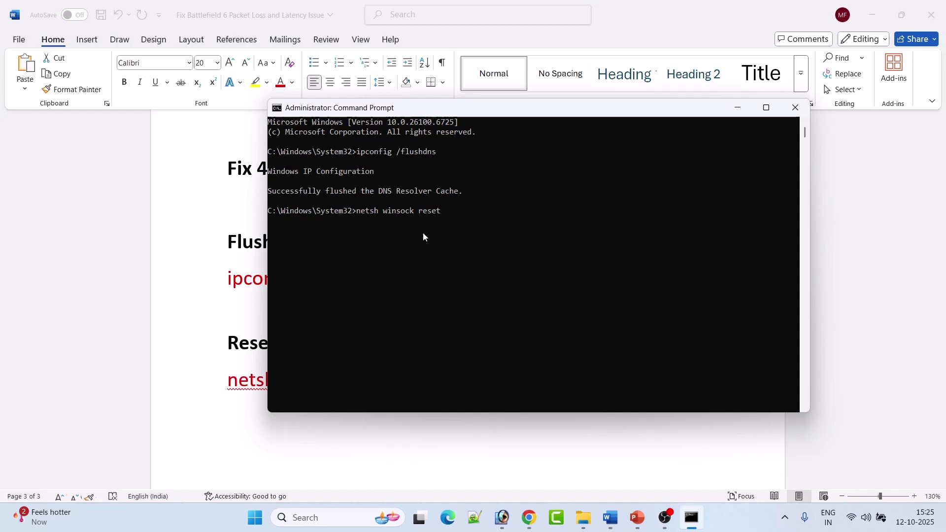
pyautogui.press('Return')
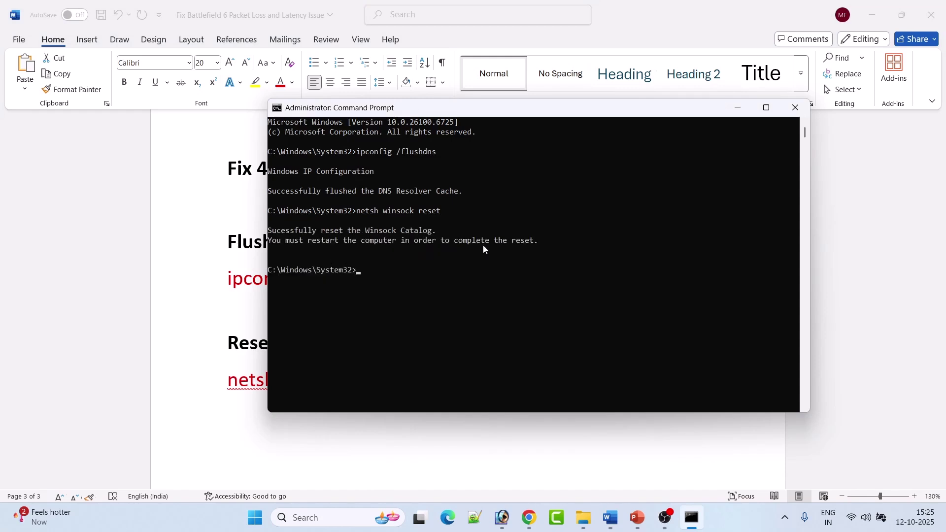
# Step: Close Command Prompt, show the Start menu's Restart option, and select the Fix 5 heading
pyautogui.click(795, 108)
pyautogui.click(269, 517)
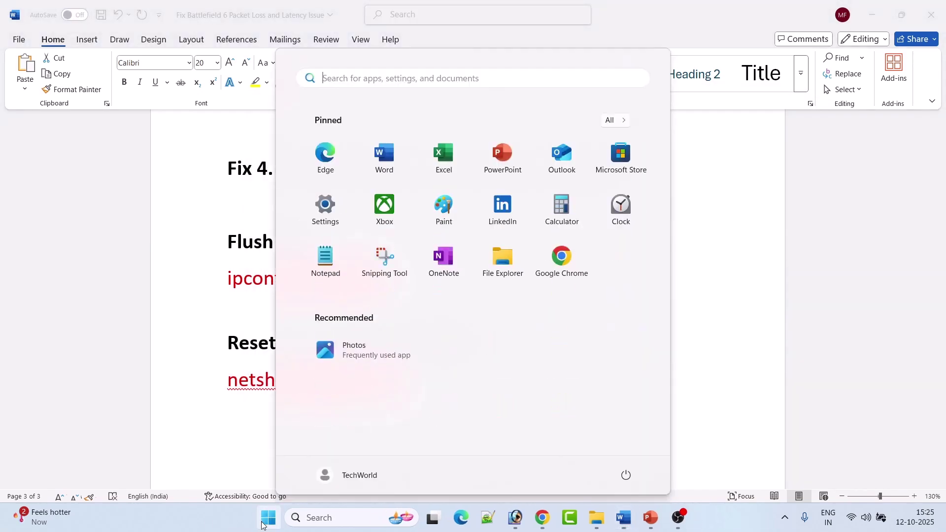
pyautogui.click(626, 475)
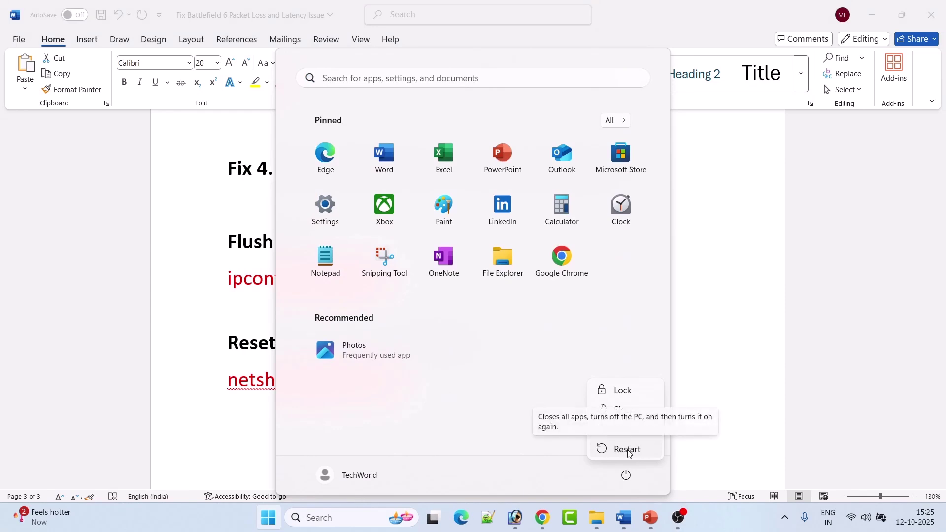
pyautogui.click(704, 358)
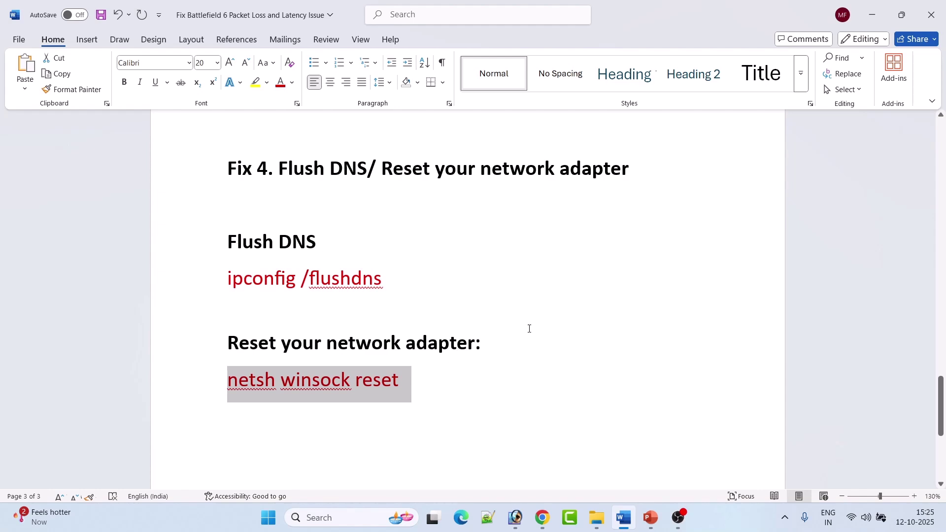
pyautogui.scroll(-4, 528, 328)
pyautogui.scroll(-1, 524, 324)
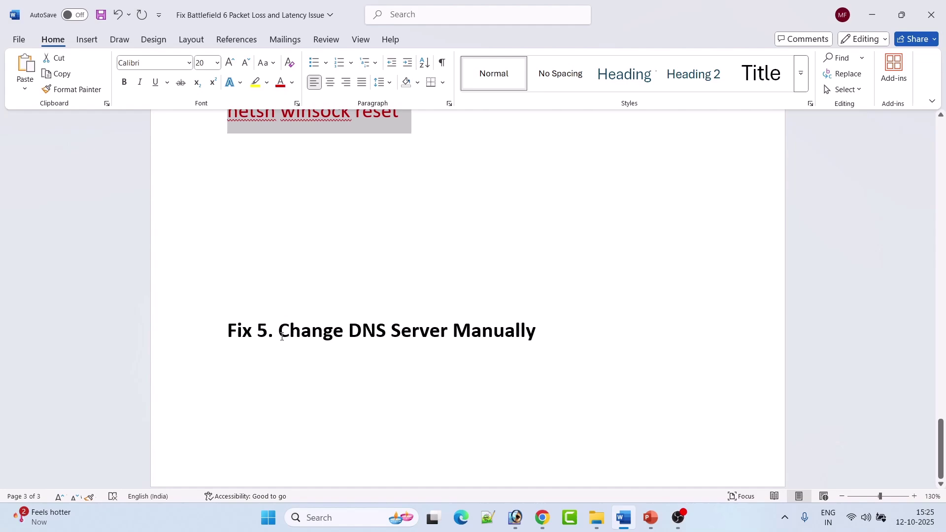
pyautogui.moveTo(281, 336); pyautogui.dragTo(536, 334)
# Step: Search Windows for 'control panel' and open the Control Panel best match
pyautogui.click(318, 517)
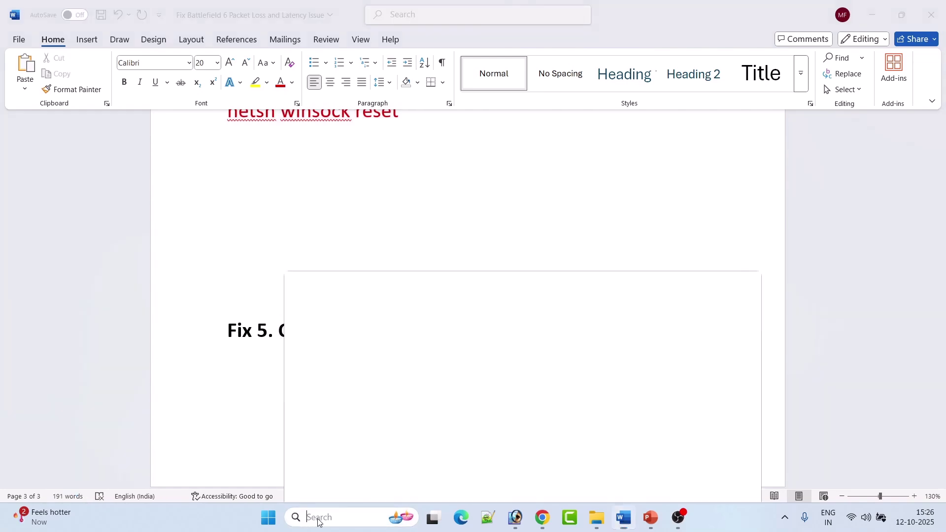
pyautogui.write('control')
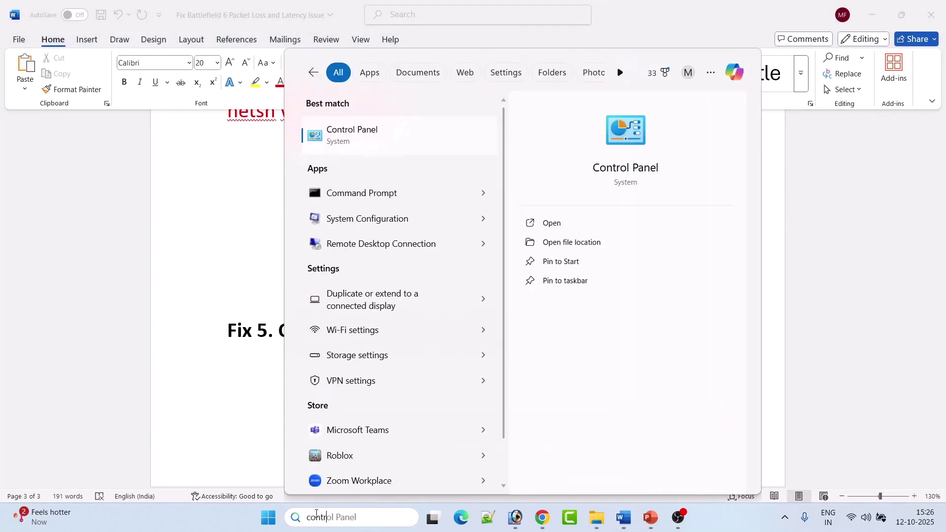
pyautogui.write(' pa')
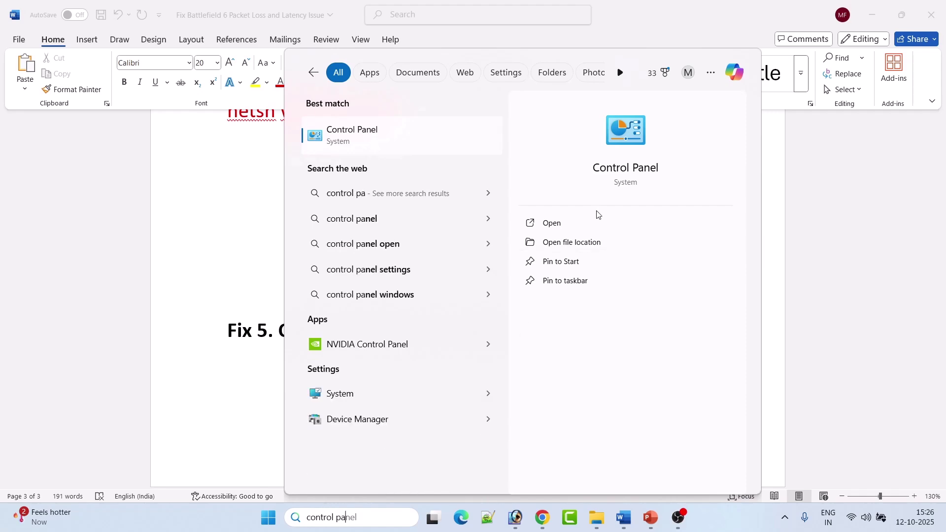
pyautogui.click(596, 222)
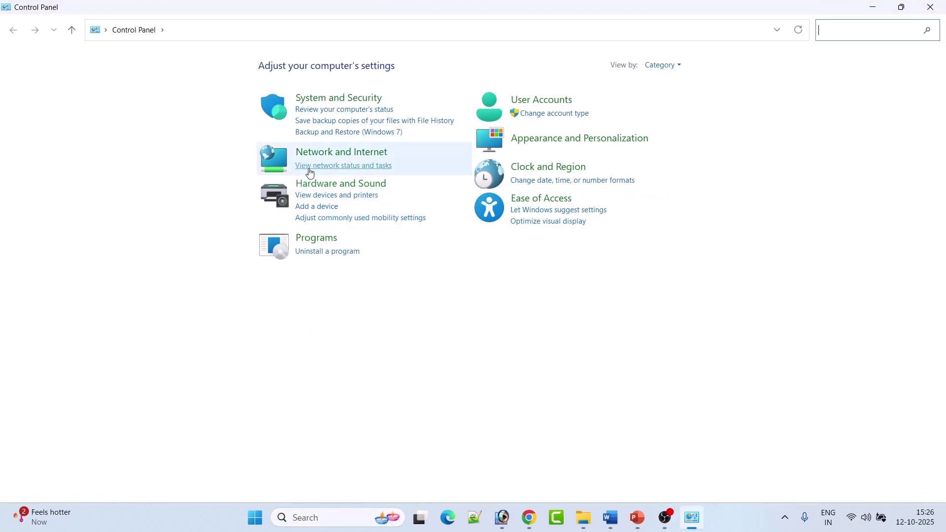
# Step: Open the Wi-Fi connection's properties from Network and Sharing Center and select Internet Protocol Version 4 (TCP/IPv4)
pyautogui.click(366, 167)
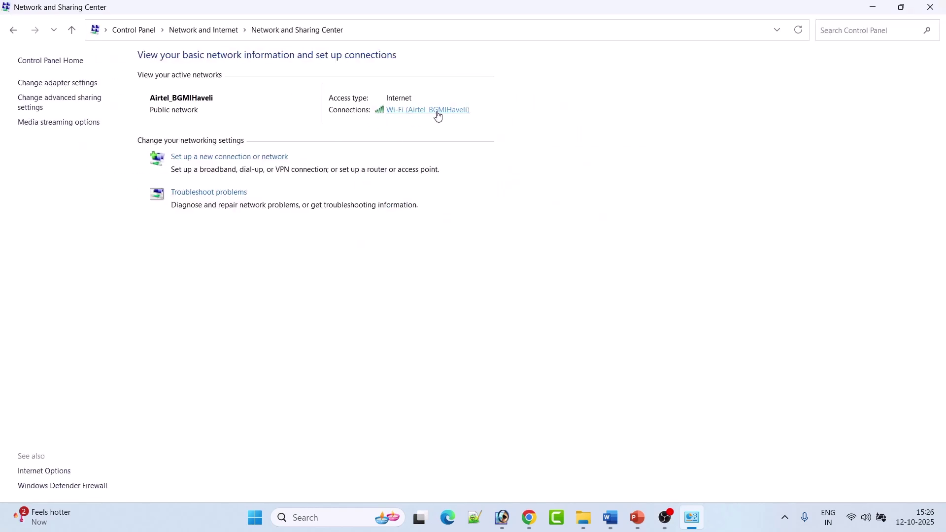
pyautogui.click(432, 111)
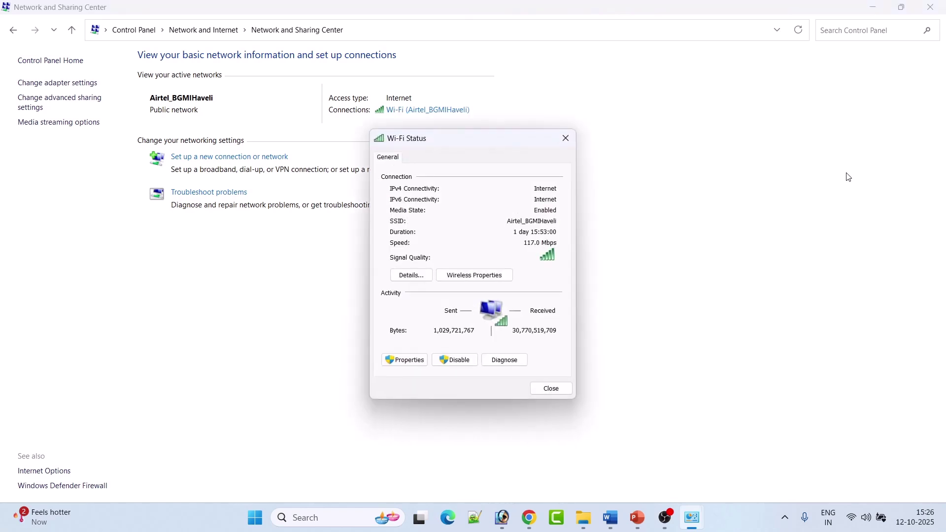
pyautogui.click(404, 360)
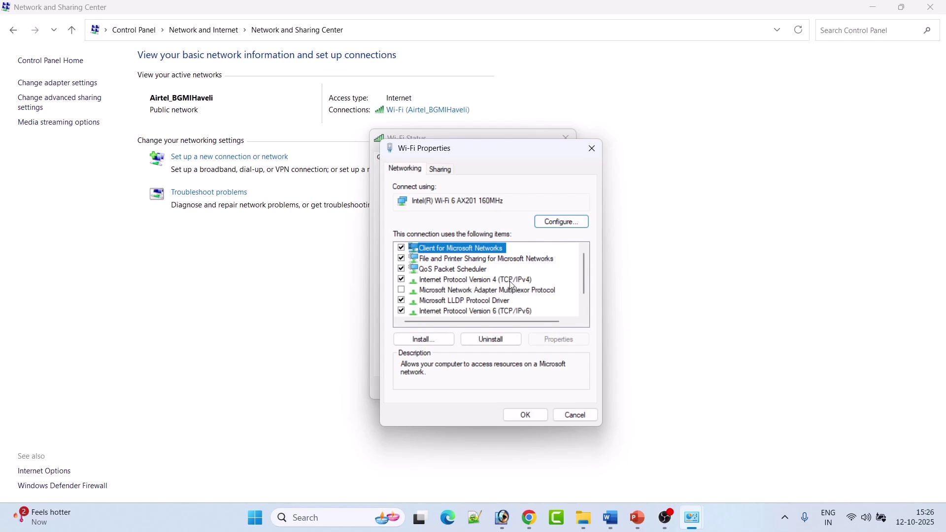
pyautogui.click(486, 281)
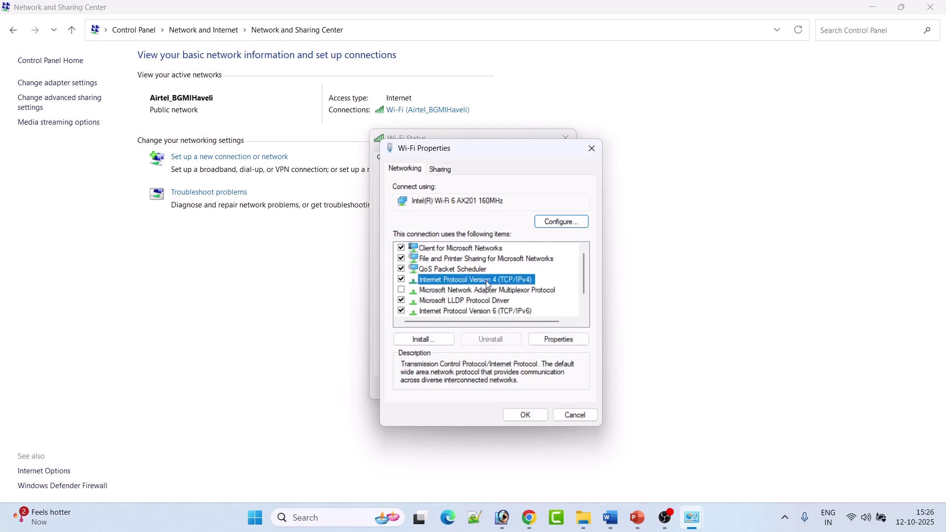
# Step: Set the Wi-Fi IPv4 DNS servers to 8.8.8.8 and 8.8.4.4, then close the network dialogs
pyautogui.click(563, 345)
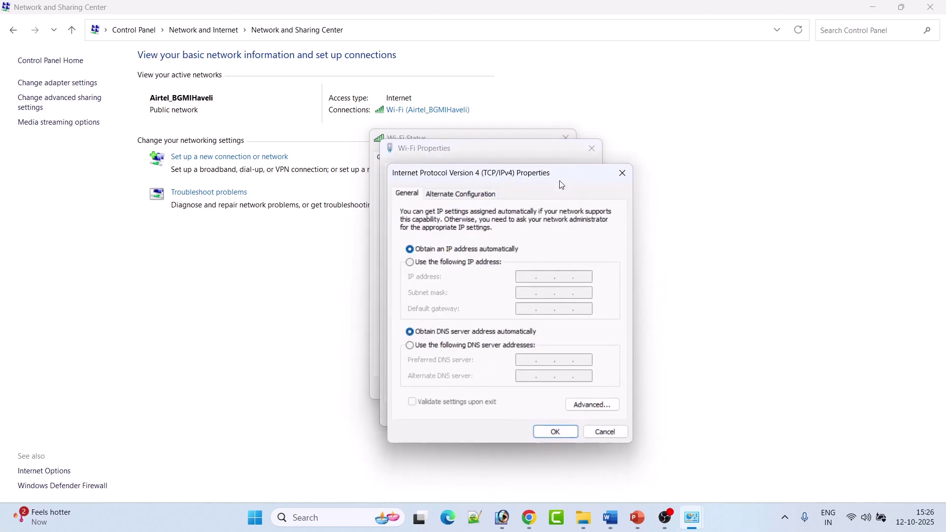
pyautogui.click(401, 305)
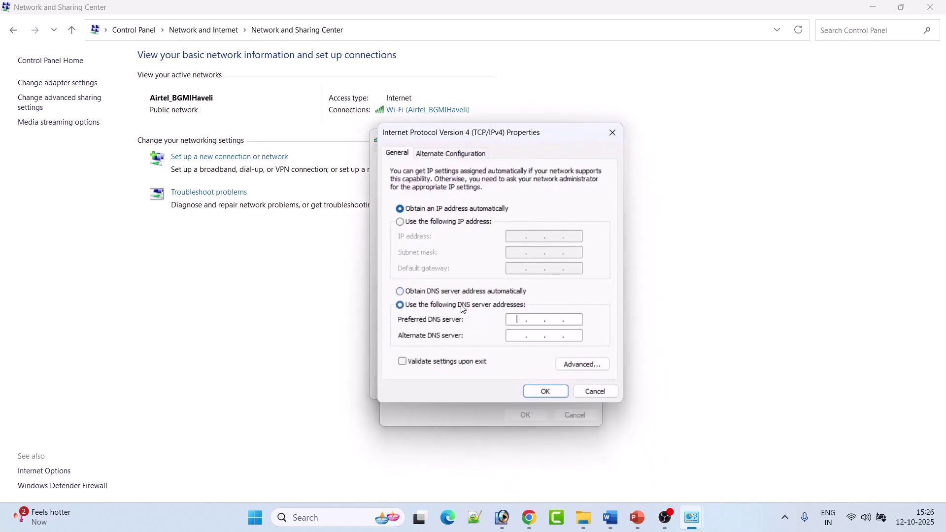
pyautogui.press('Tab')
pyautogui.write('8 ')
pyautogui.write('. 8 . 8 ')
pyautogui.write('. 8')
pyautogui.click(515, 338)
pyautogui.write('8 . 8 ')
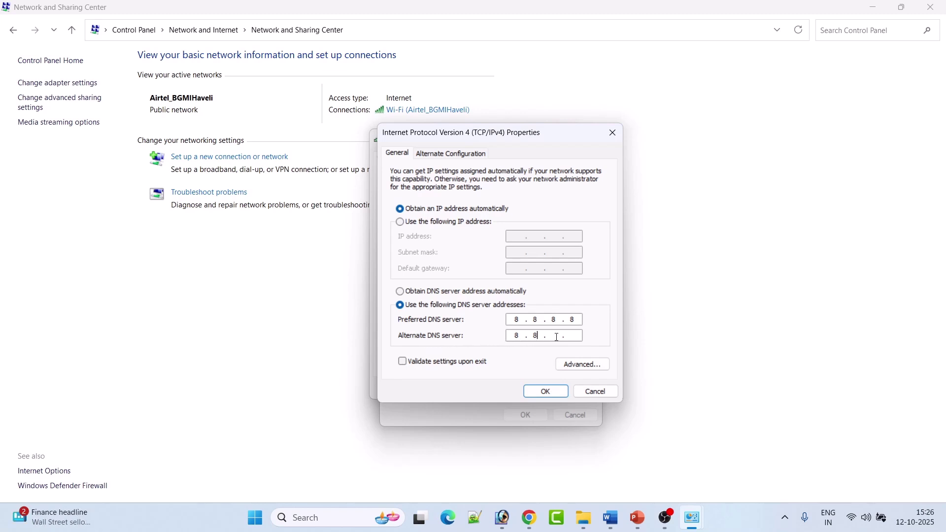
pyautogui.write('. 4 . 4')
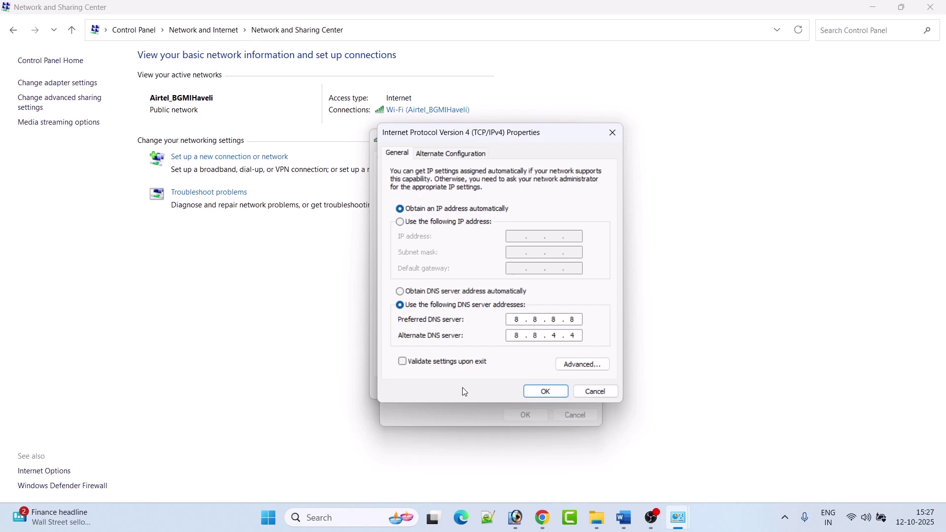
pyautogui.click(545, 392)
pyautogui.click(526, 416)
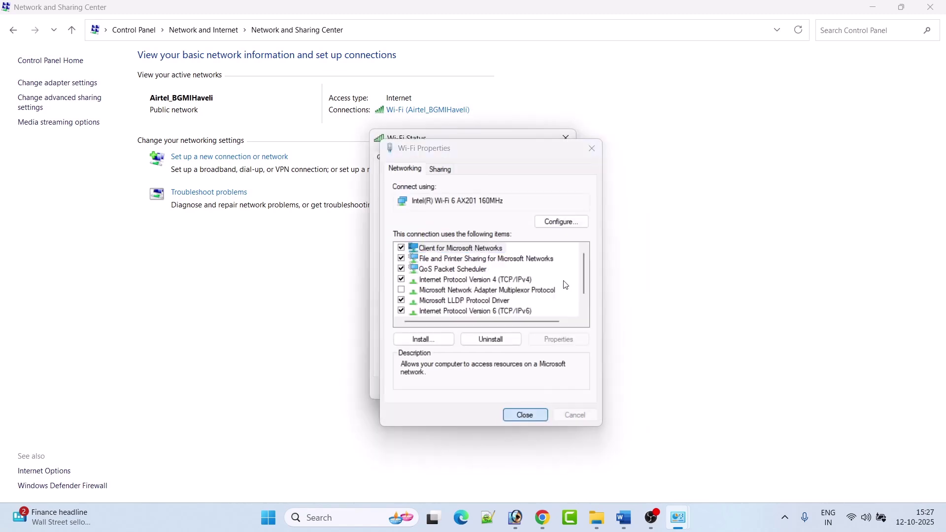
pyautogui.click(563, 138)
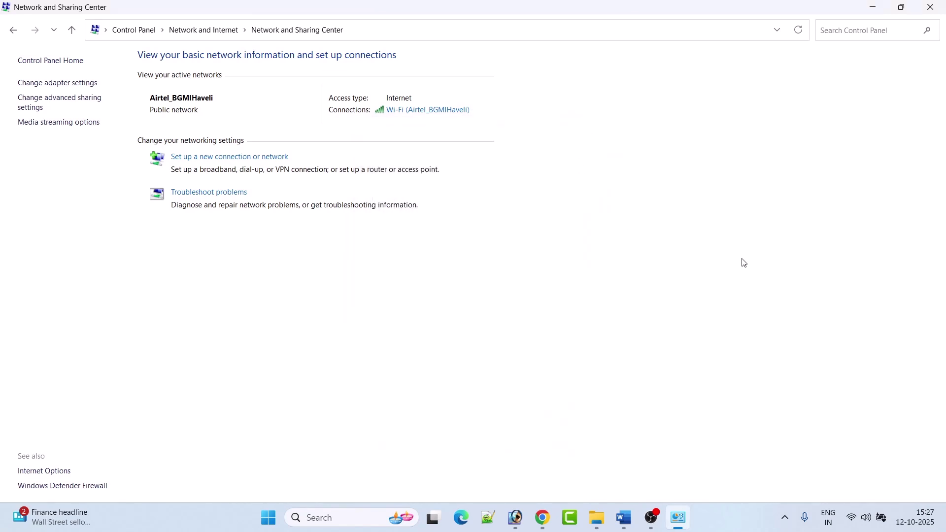
# Step: Bring the Word guide back to the front, showing its title and server-status tip
pyautogui.click(623, 517)
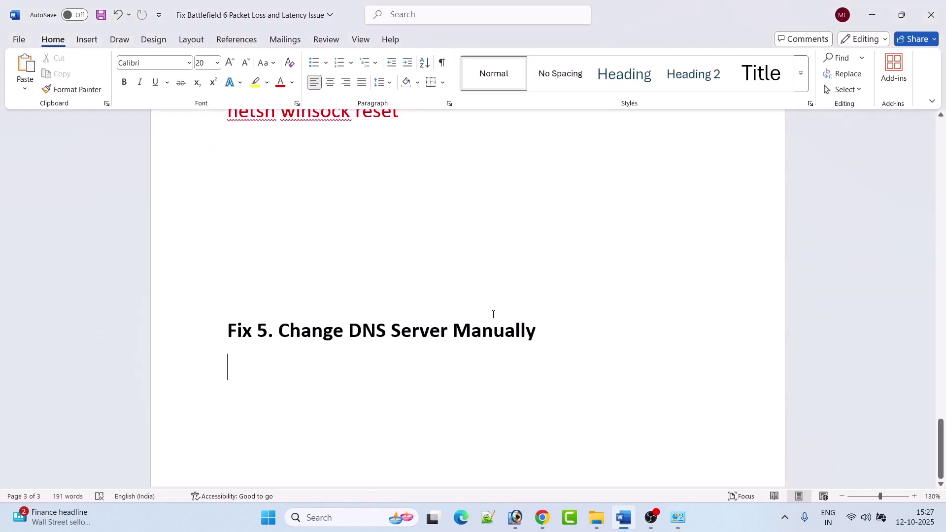
pyautogui.scroll(15, 493, 314)
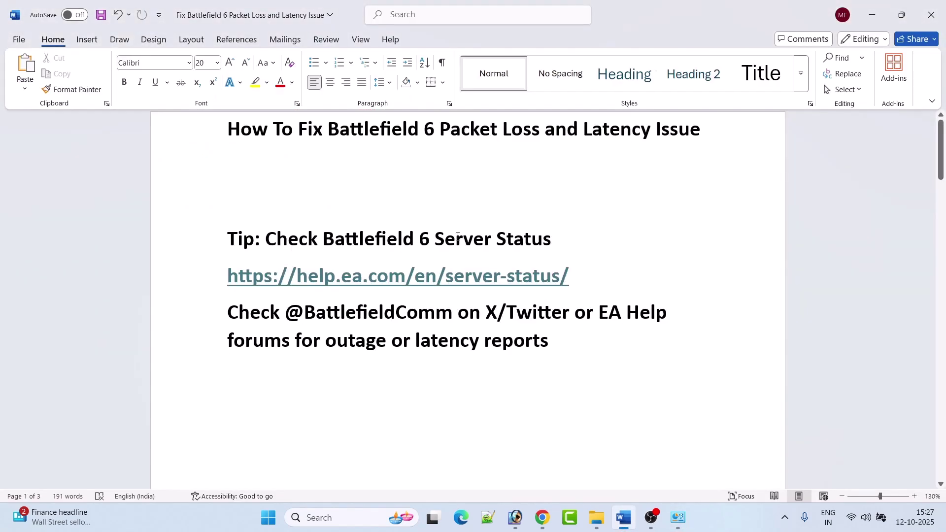